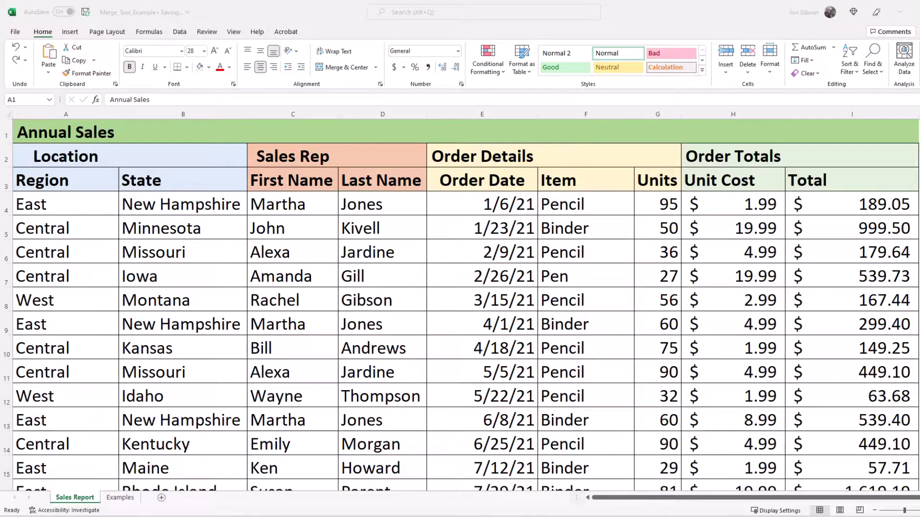
# - Merge and center the Annual Sales title across A1:I1 of the Sales Report sheet
pyautogui.moveTo(78, 133); pyautogui.dragTo(851, 135)
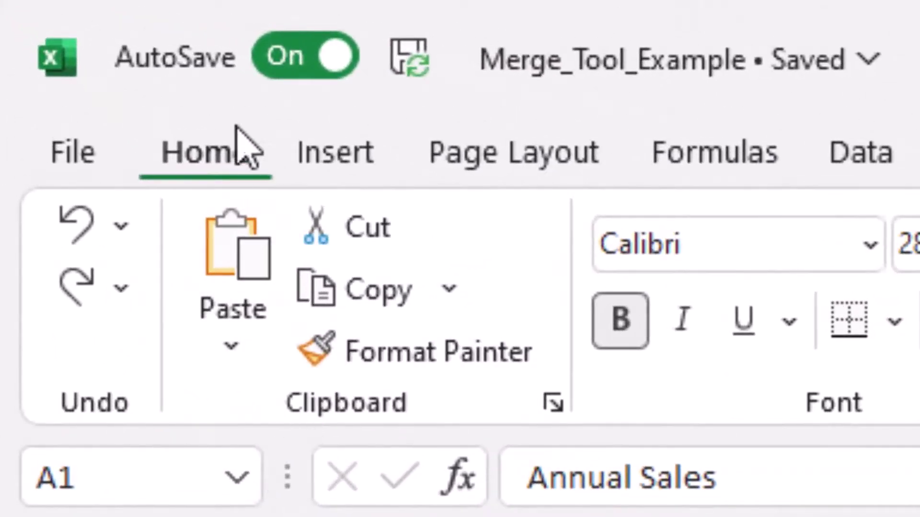
pyautogui.click(222, 154)
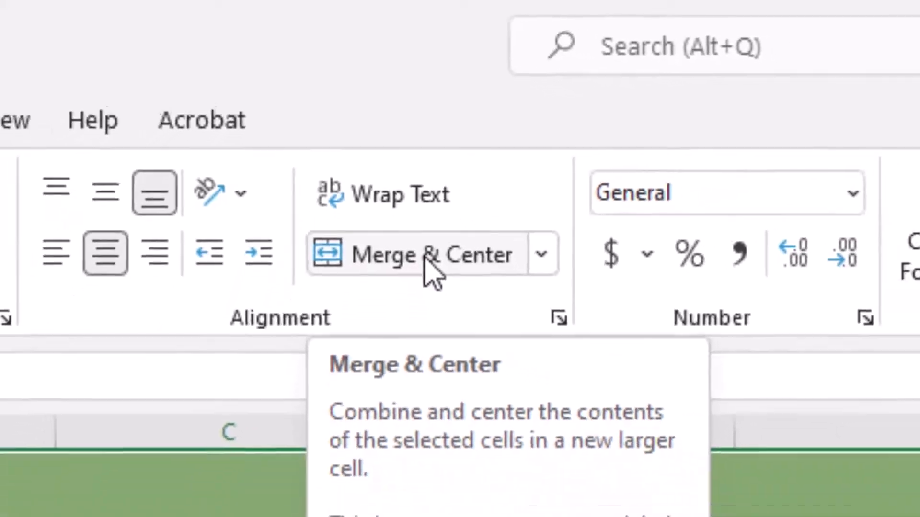
pyautogui.click(443, 331)
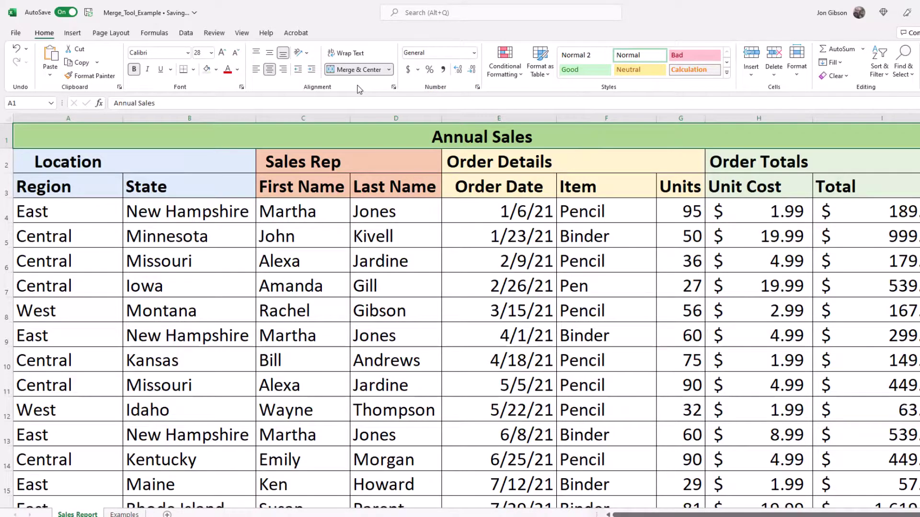
pyautogui.click(411, 141)
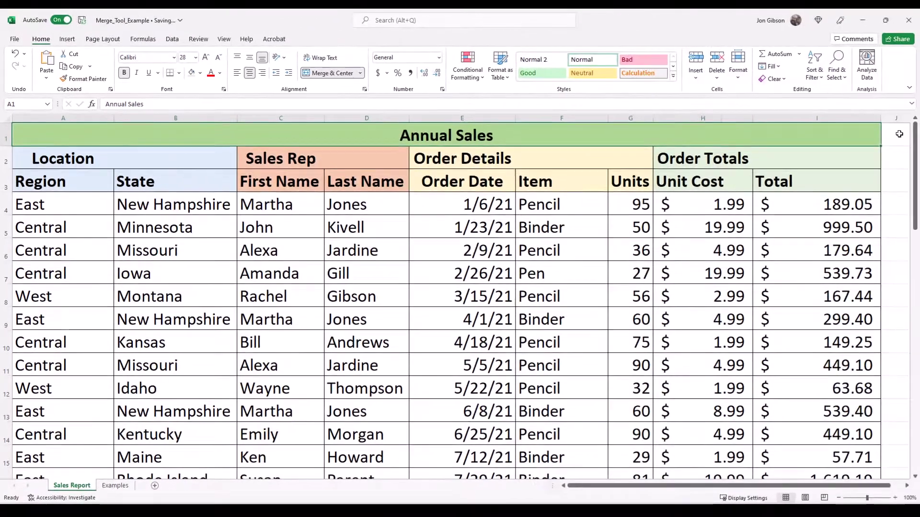
pyautogui.click(898, 134)
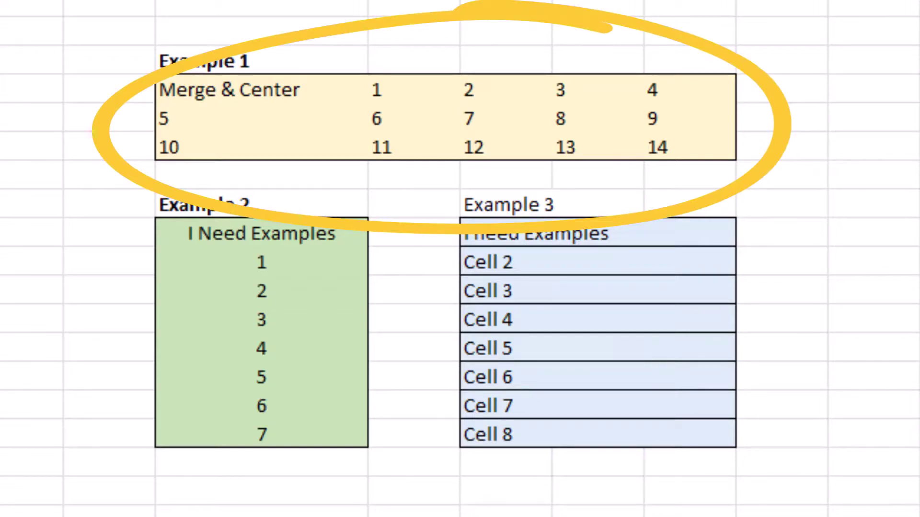
# - On the Examples sheet, merge and center the whole Example 1 block, J7:N9, into one cell
pyautogui.click(285, 117)
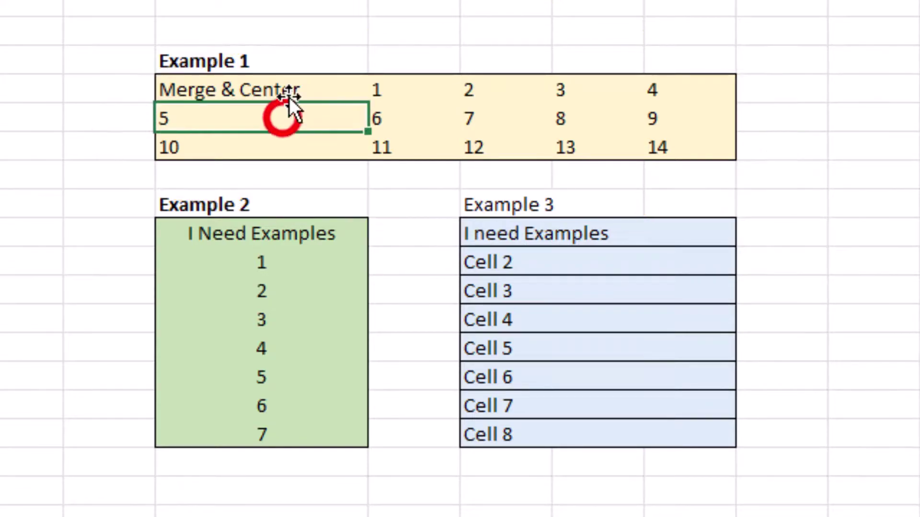
pyautogui.moveTo(292, 88); pyautogui.dragTo(723, 161)
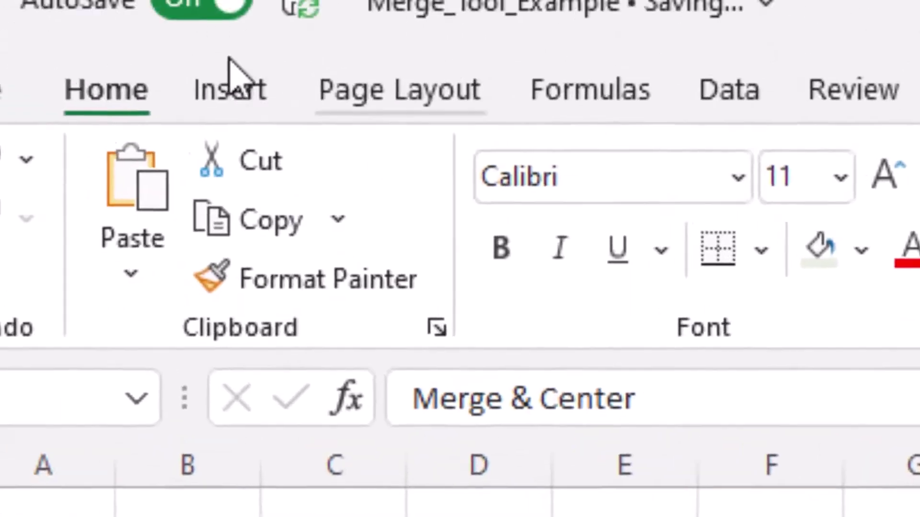
pyautogui.click(194, 157)
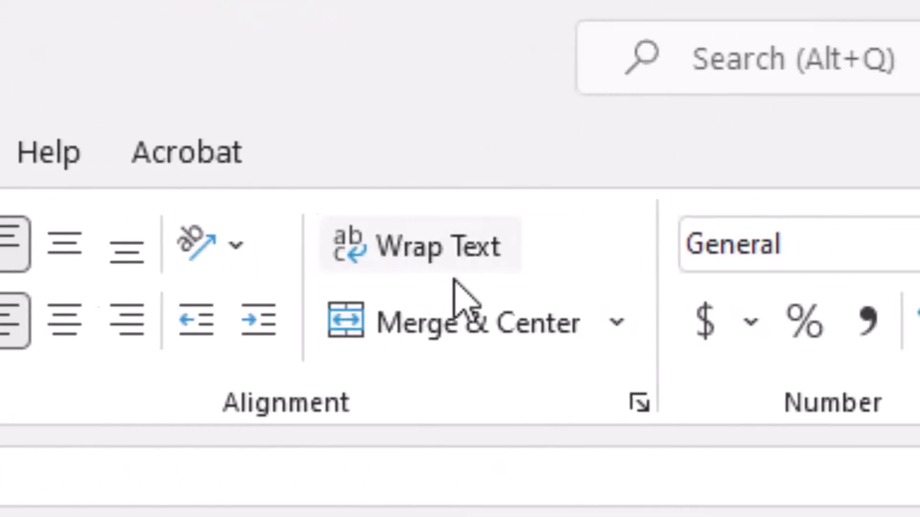
pyautogui.click(421, 330)
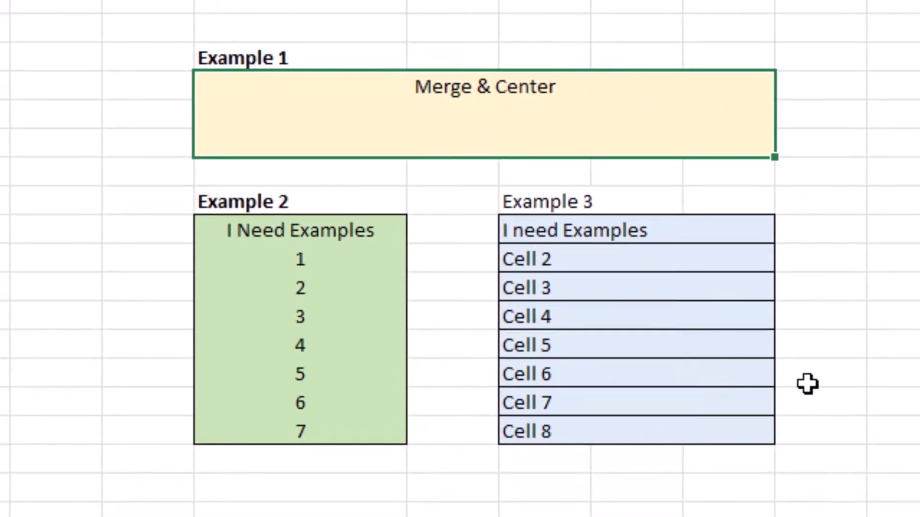
pyautogui.click(622, 126)
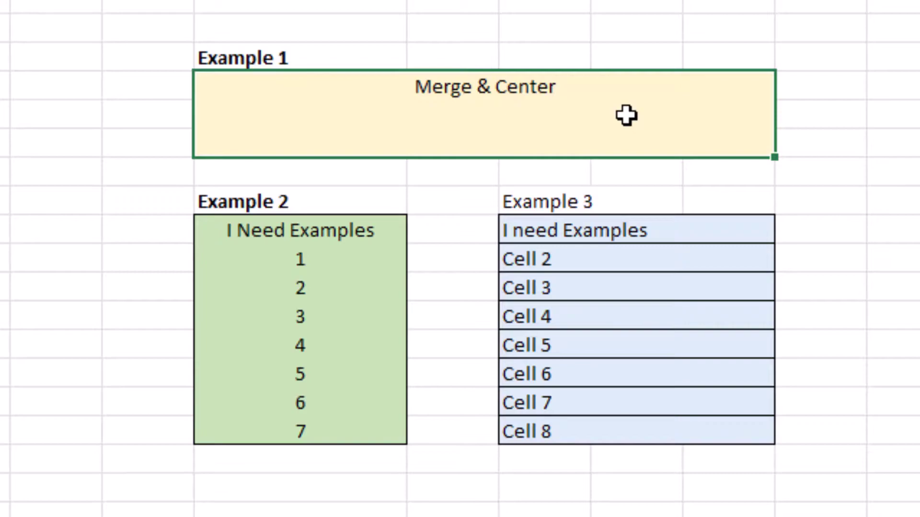
# - Merge and center the Example 2 column, J12:J19, into a single cell
pyautogui.moveTo(357, 233); pyautogui.dragTo(335, 431)
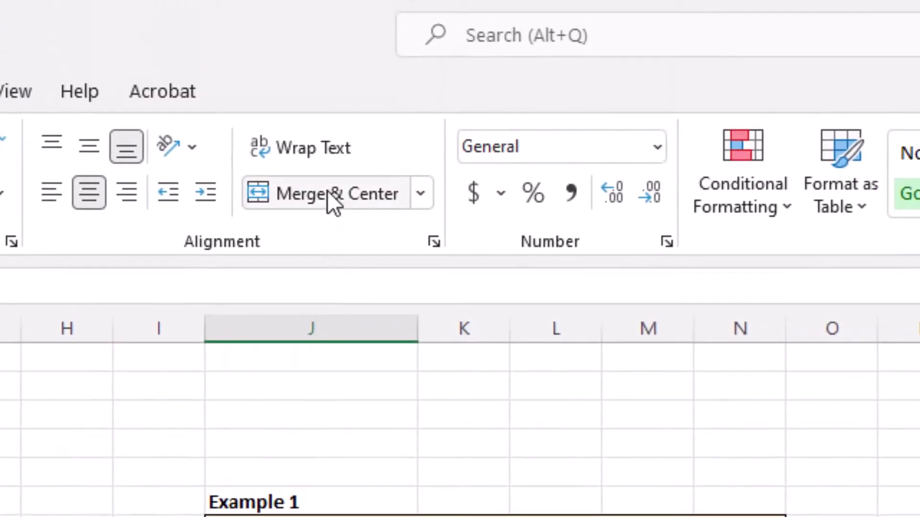
pyautogui.click(327, 191)
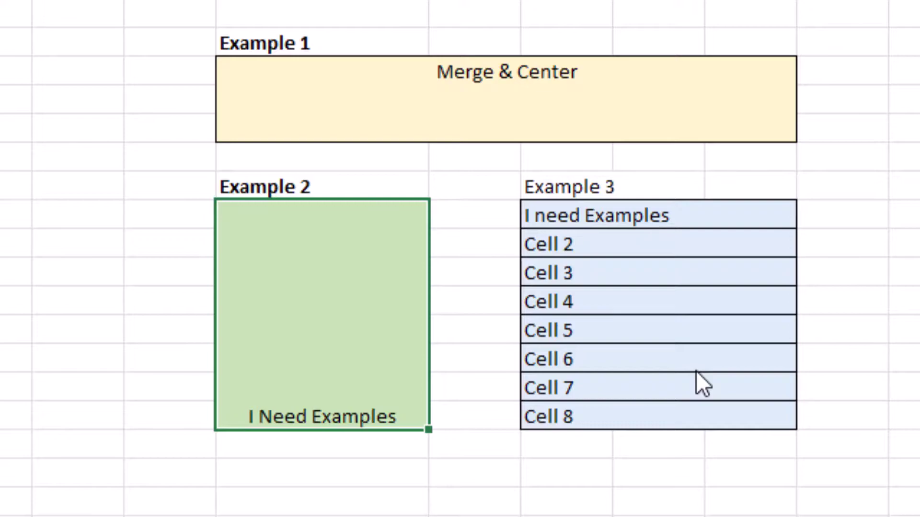
# - Apply Merge Across to the Example 3 block, L12:N19, so each row merges separately
pyautogui.moveTo(538, 215); pyautogui.dragTo(749, 418)
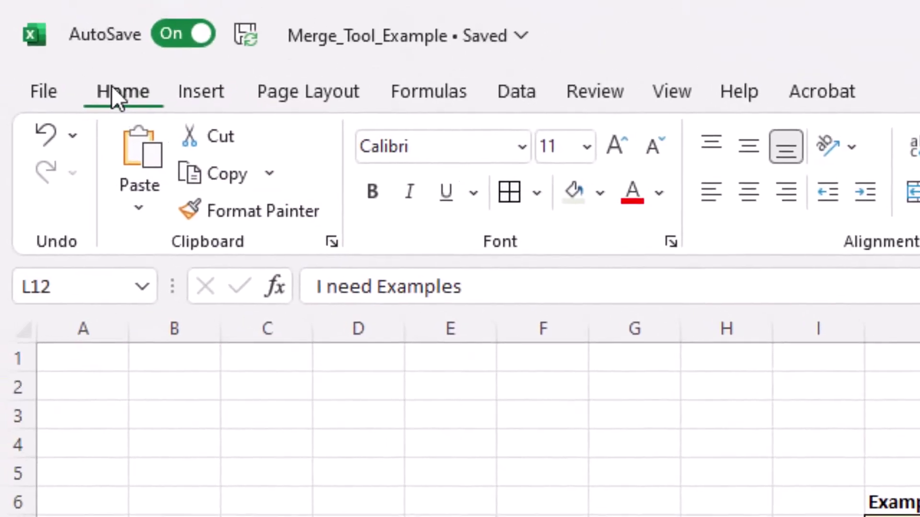
pyautogui.click(112, 87)
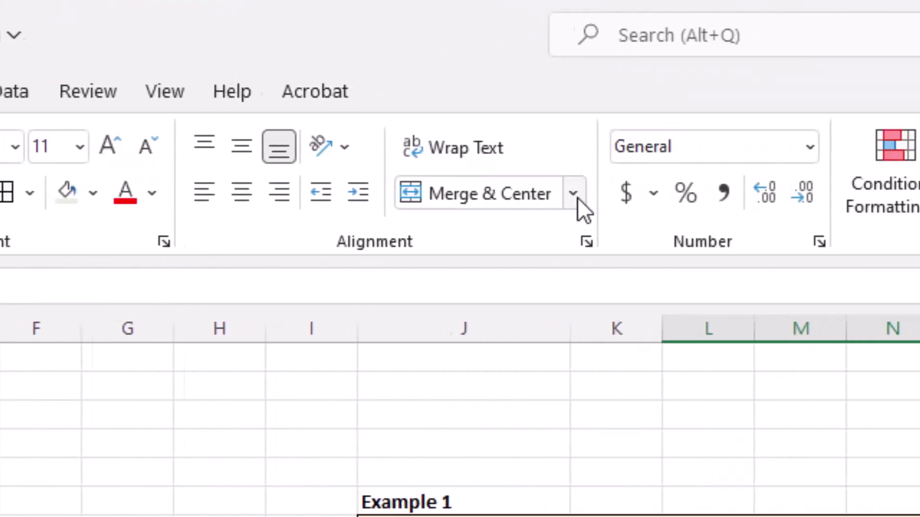
pyautogui.click(501, 194)
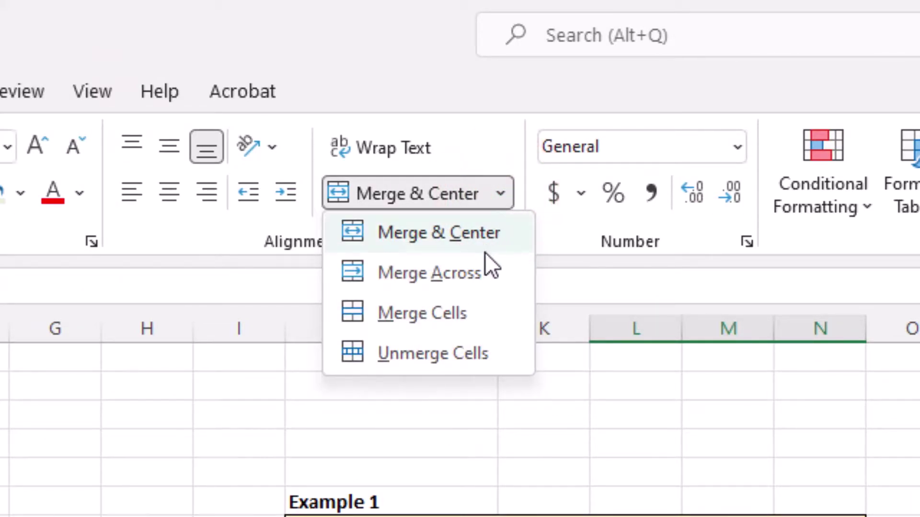
pyautogui.click(482, 269)
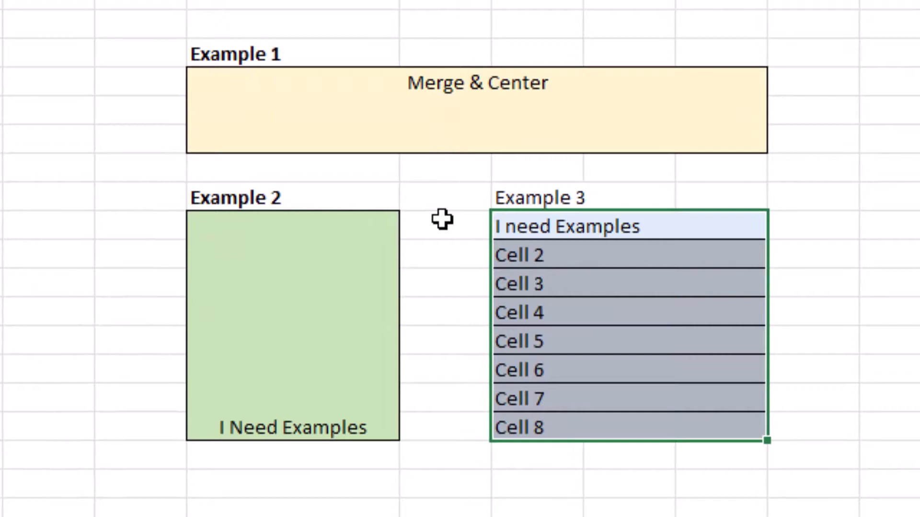
# - On the Sales Report sheet, combine A2:B2 under the Location heading with Merge Cells and center its text horizontally
pyautogui.click(75, 494)
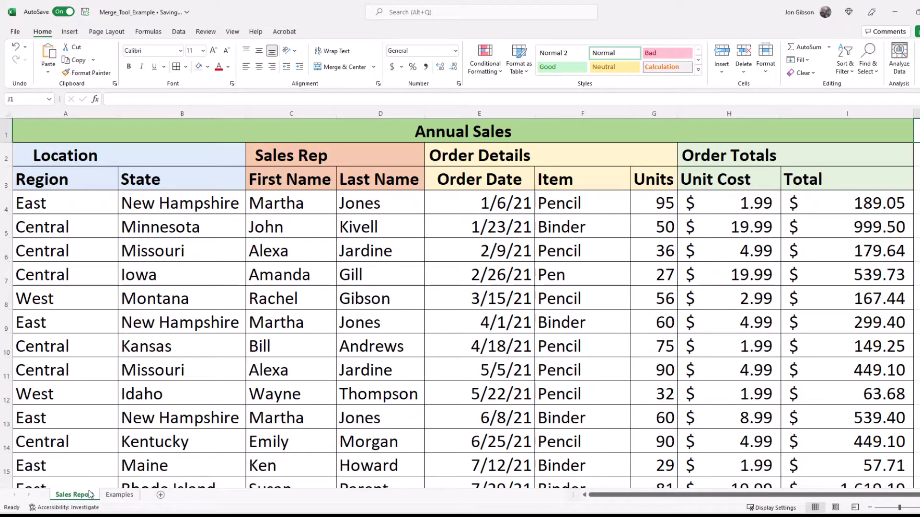
pyautogui.moveTo(41, 151); pyautogui.dragTo(172, 153)
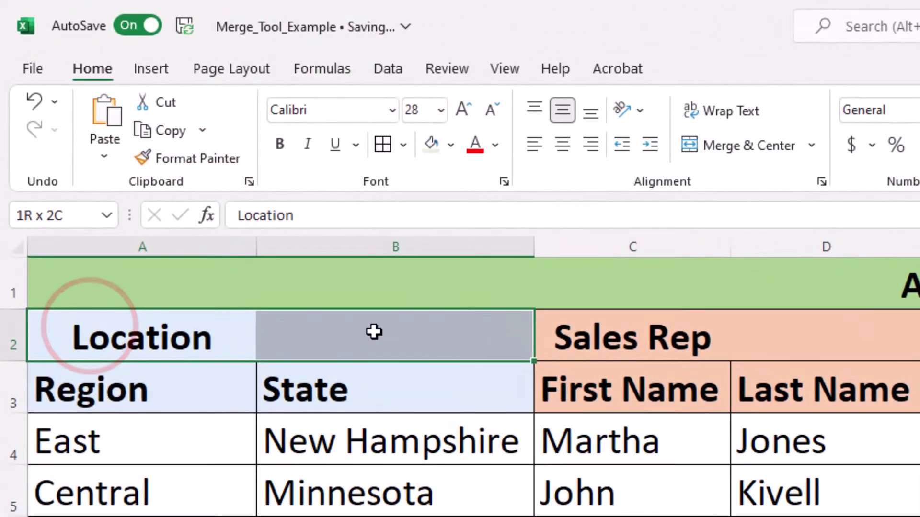
pyautogui.moveTo(373, 331); pyautogui.dragTo(374, 332)
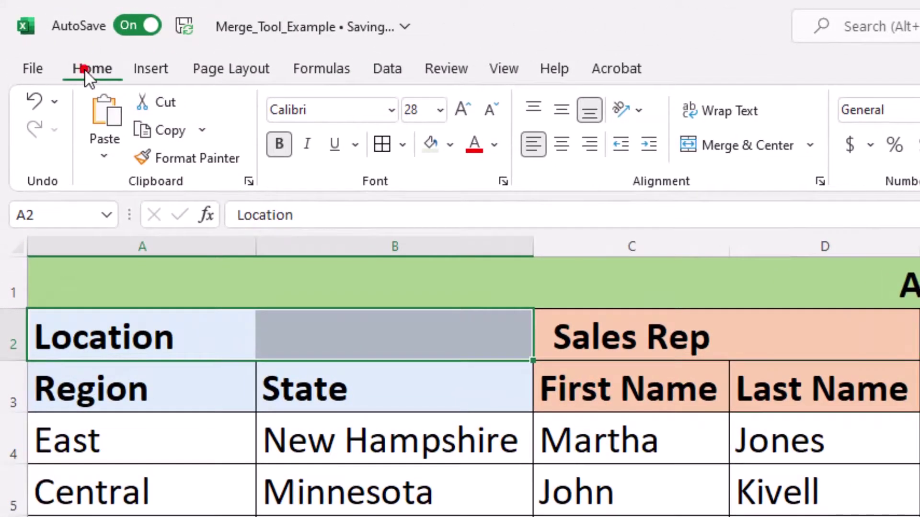
pyautogui.click(85, 69)
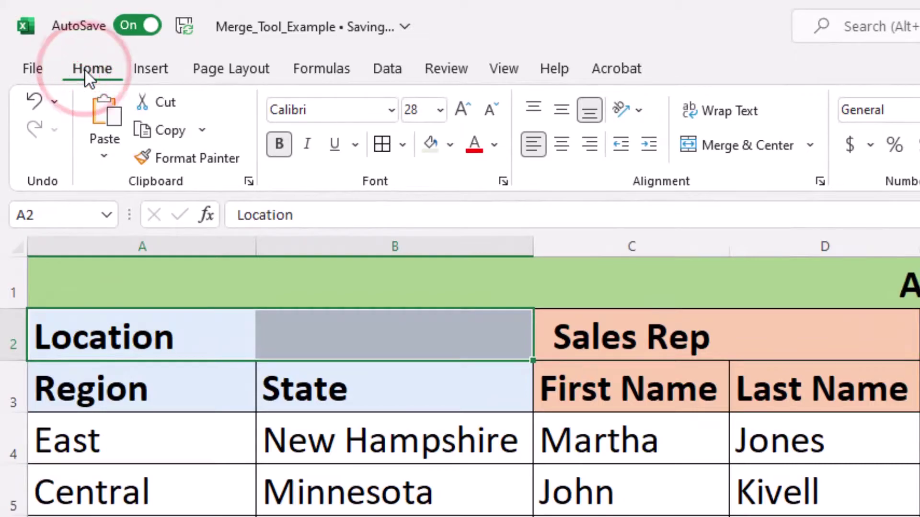
pyautogui.click(812, 145)
pyautogui.click(787, 232)
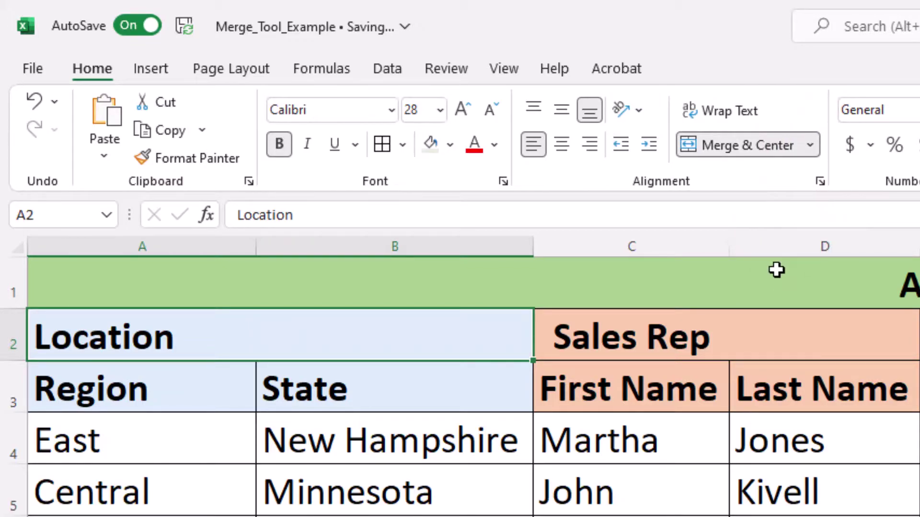
pyautogui.click(259, 337)
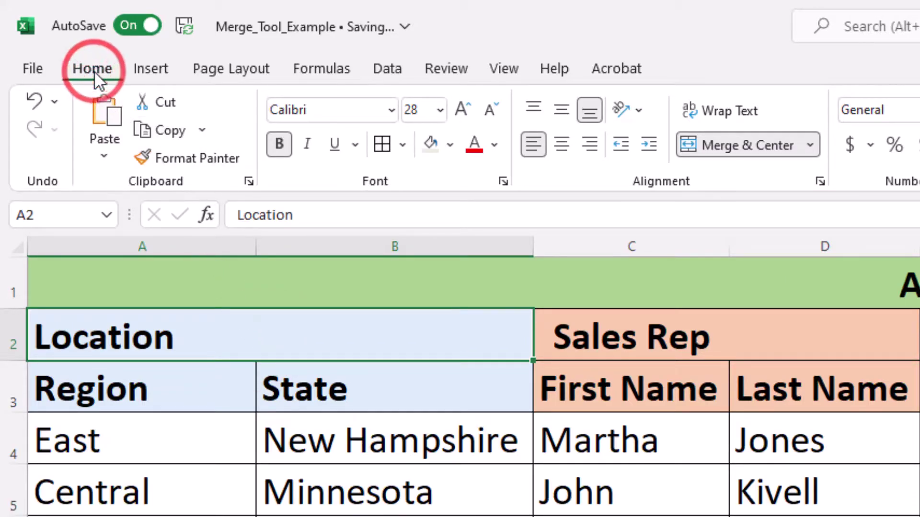
pyautogui.click(559, 146)
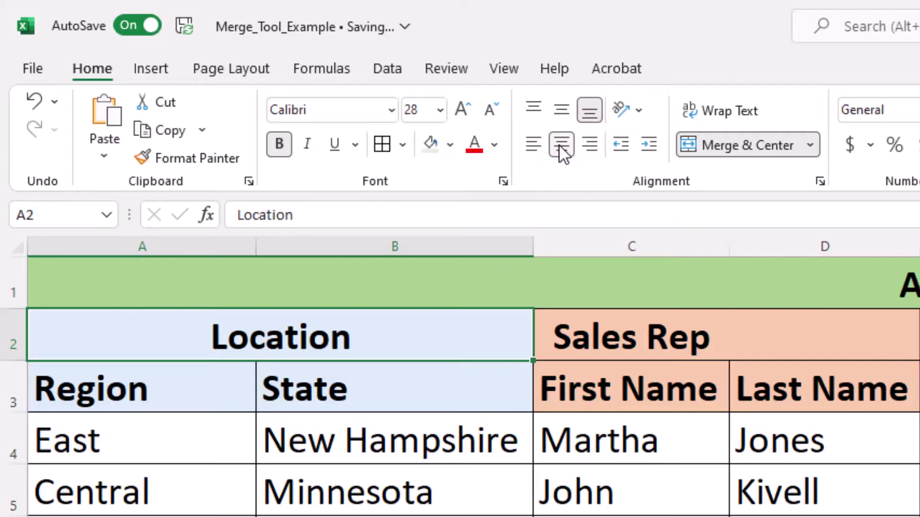
# - Combine the Sales Rep heading cells C2:D2 with Merge Cells
pyautogui.click(615, 343)
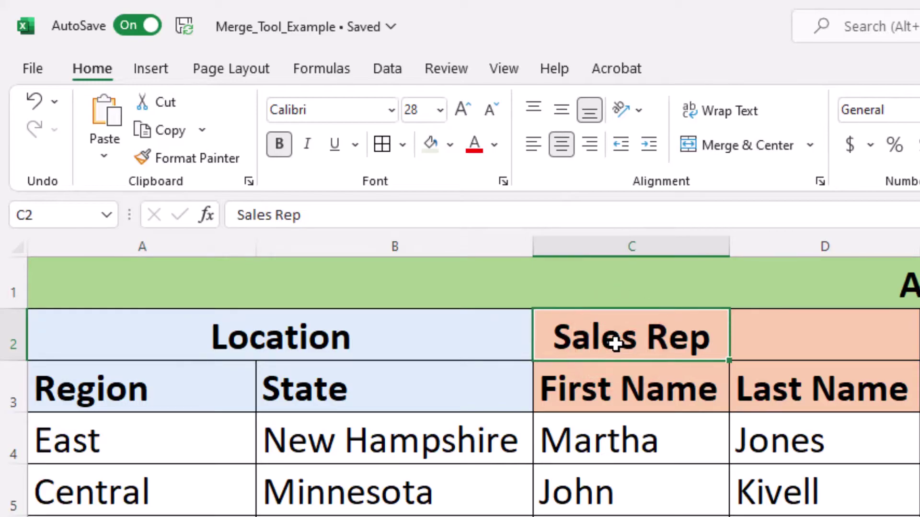
pyautogui.moveTo(615, 343); pyautogui.dragTo(832, 343)
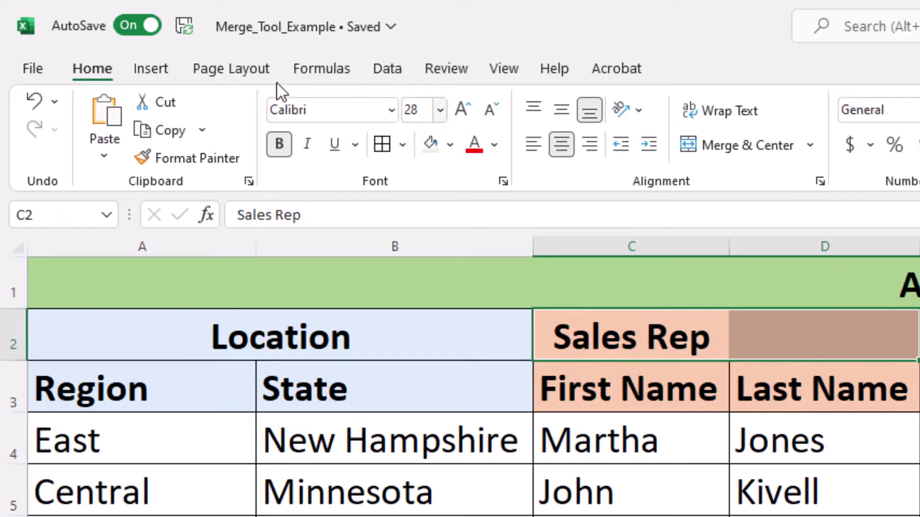
pyautogui.click(99, 64)
pyautogui.click(811, 145)
pyautogui.click(791, 234)
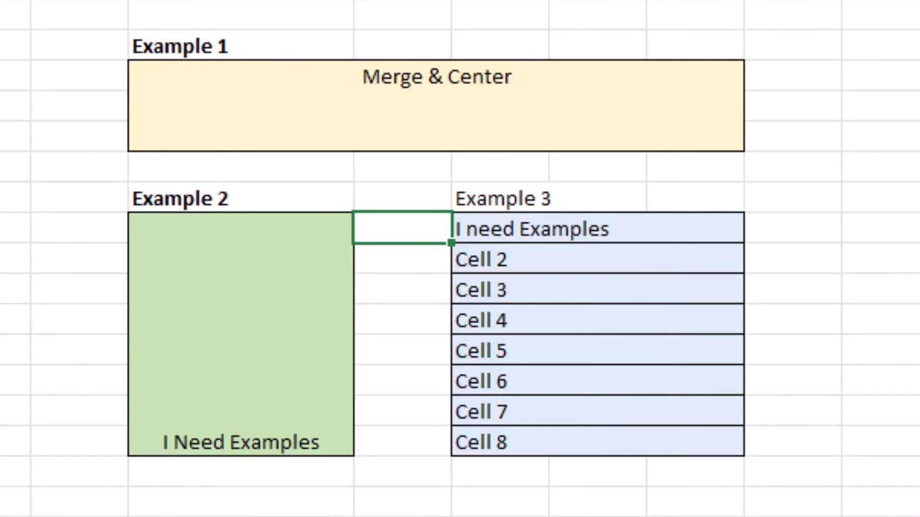
# - On the Examples sheet, unmerge the first row of Example 3, L12:N12, and select its cells one by one
pyautogui.click(649, 228)
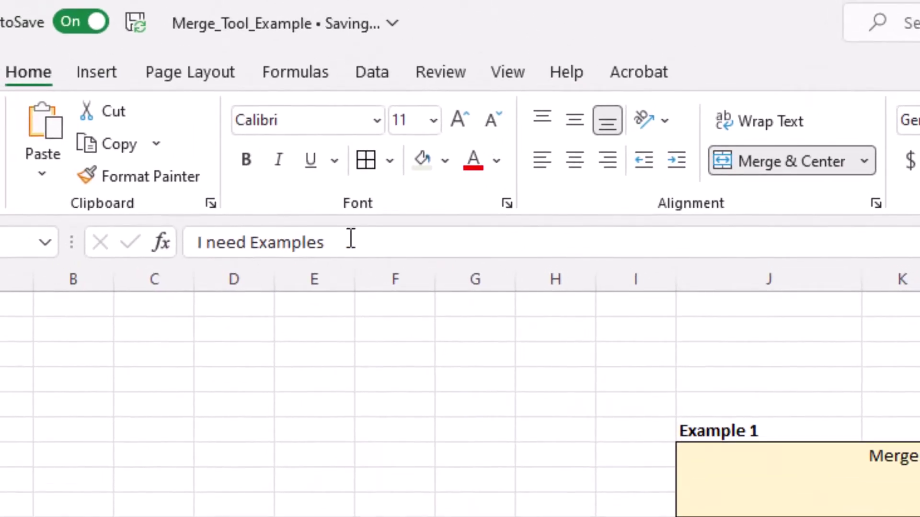
pyautogui.click(32, 71)
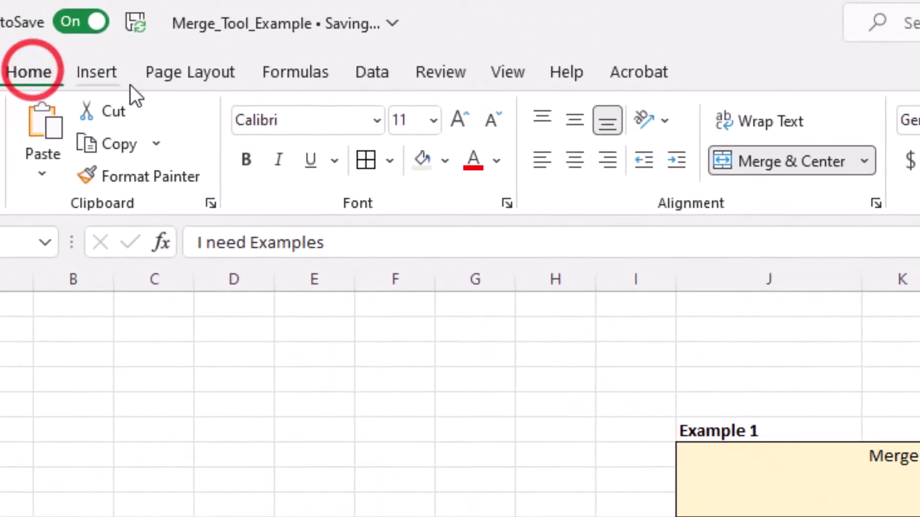
pyautogui.click(866, 161)
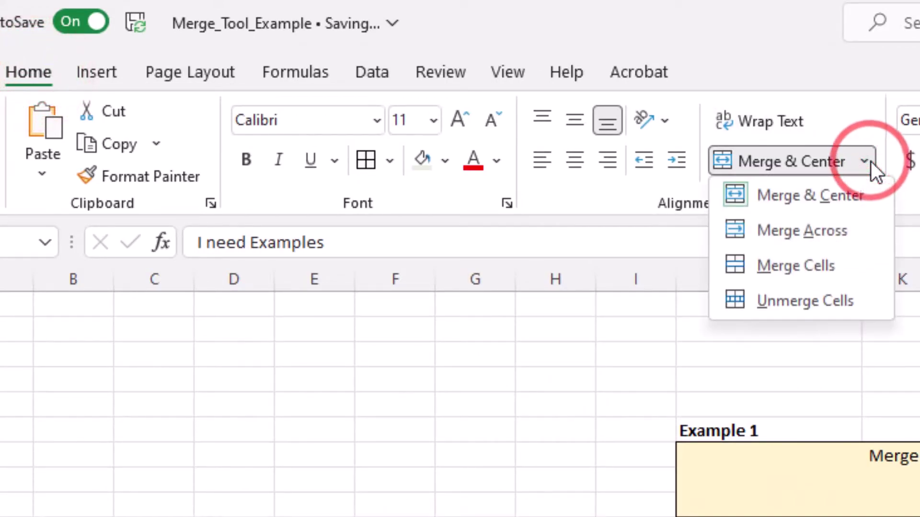
pyautogui.click(826, 303)
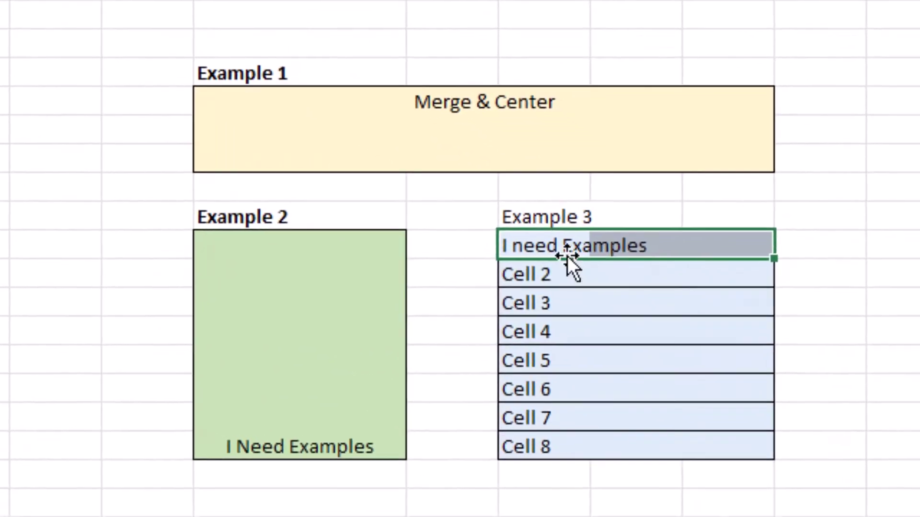
pyautogui.click(555, 245)
pyautogui.click(642, 245)
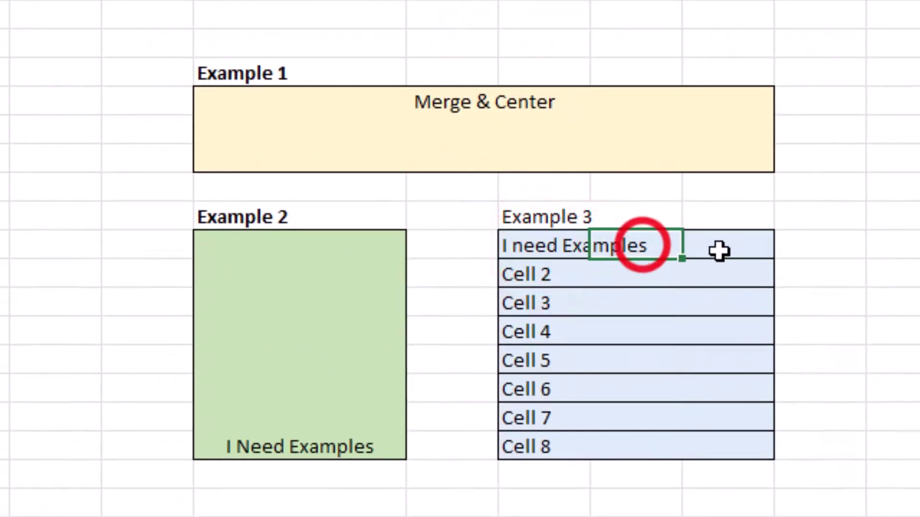
pyautogui.click(721, 245)
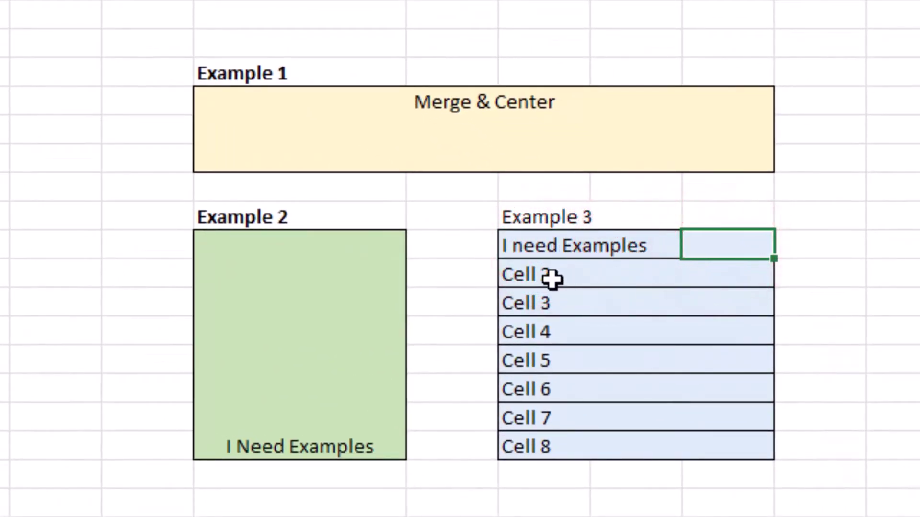
# - Try applying Unmerge Cells to the single cell L12 containing "I need Examples"
pyautogui.click(533, 250)
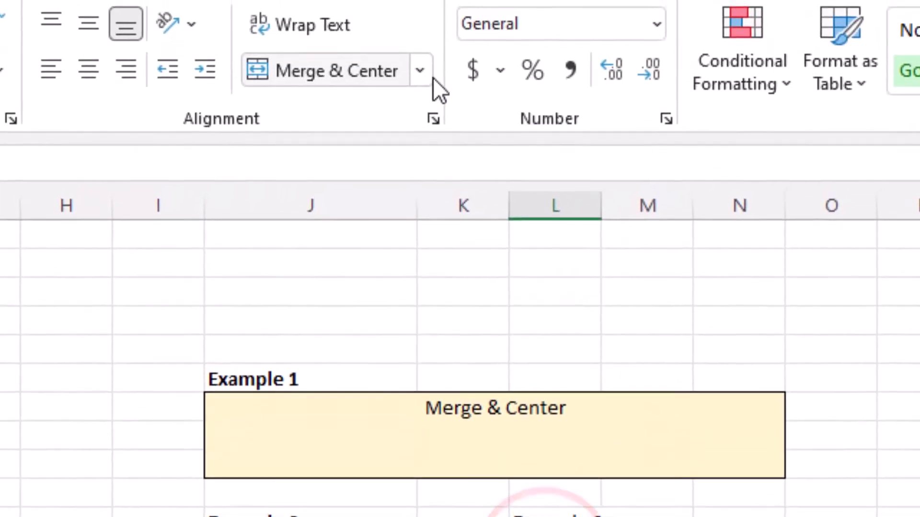
pyautogui.click(423, 71)
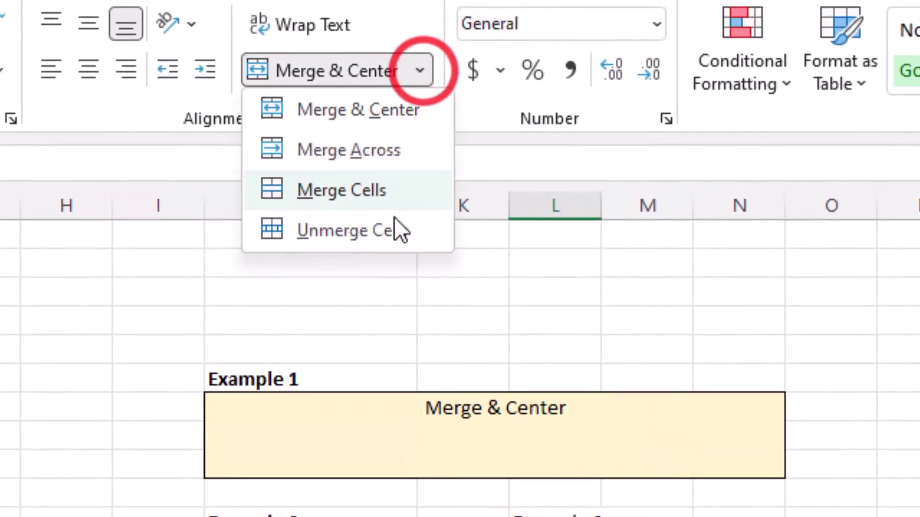
pyautogui.click(394, 233)
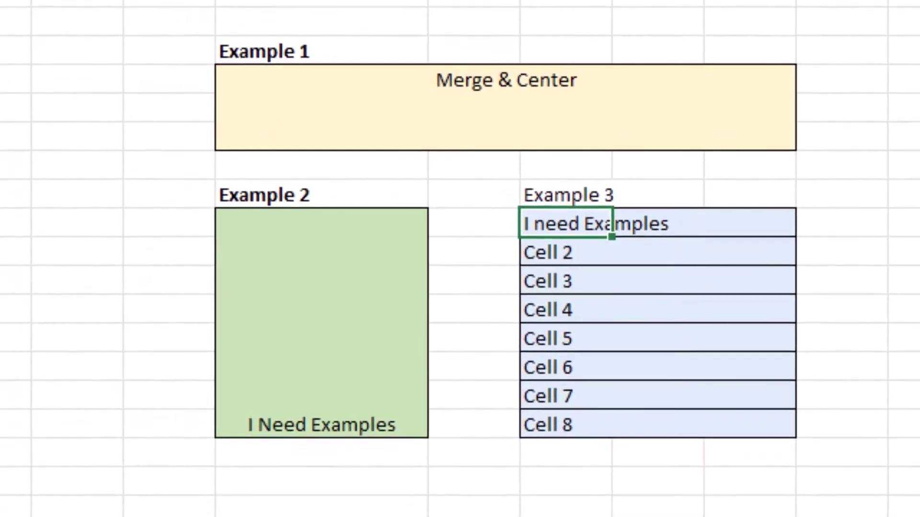
# - Unmerge the Cell 2 through Cell 8 rows of Example 3, range L13:N19, in one operation
pyautogui.click(653, 346)
pyautogui.click(746, 222)
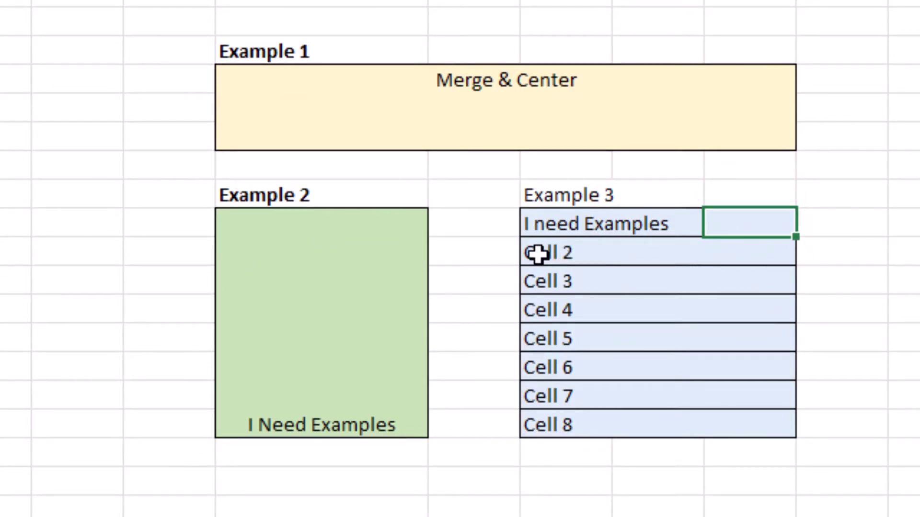
pyautogui.moveTo(538, 254); pyautogui.dragTo(548, 426)
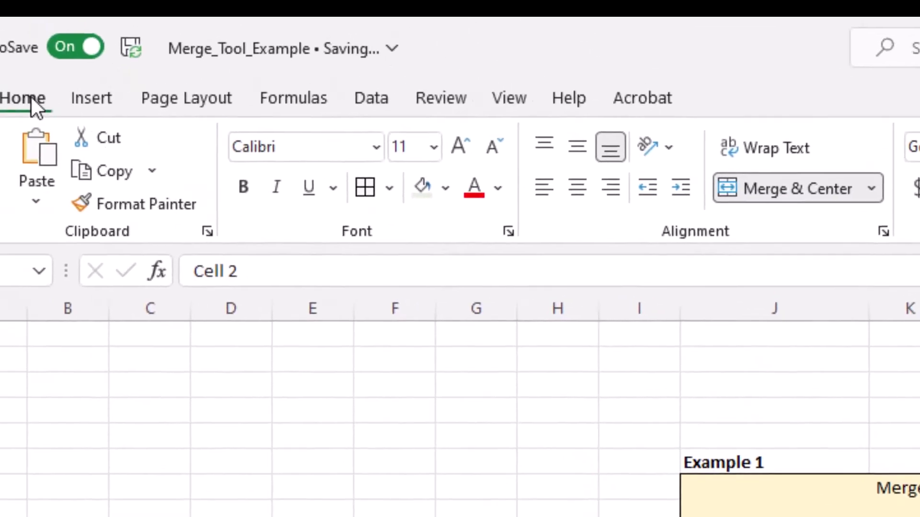
pyautogui.click(43, 107)
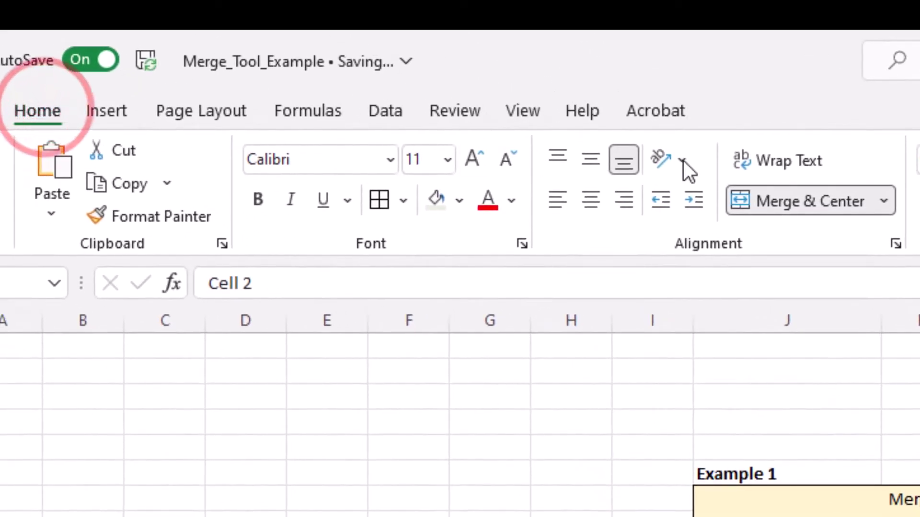
pyautogui.click(884, 201)
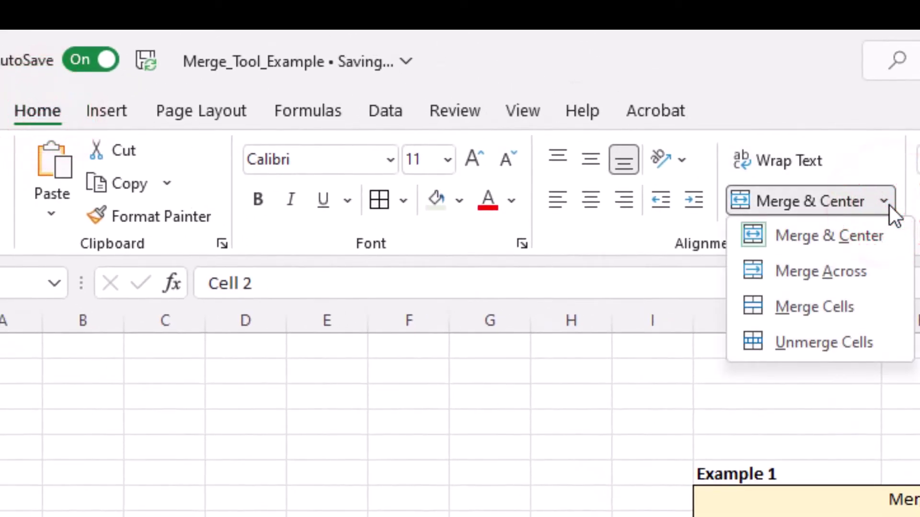
pyautogui.click(850, 343)
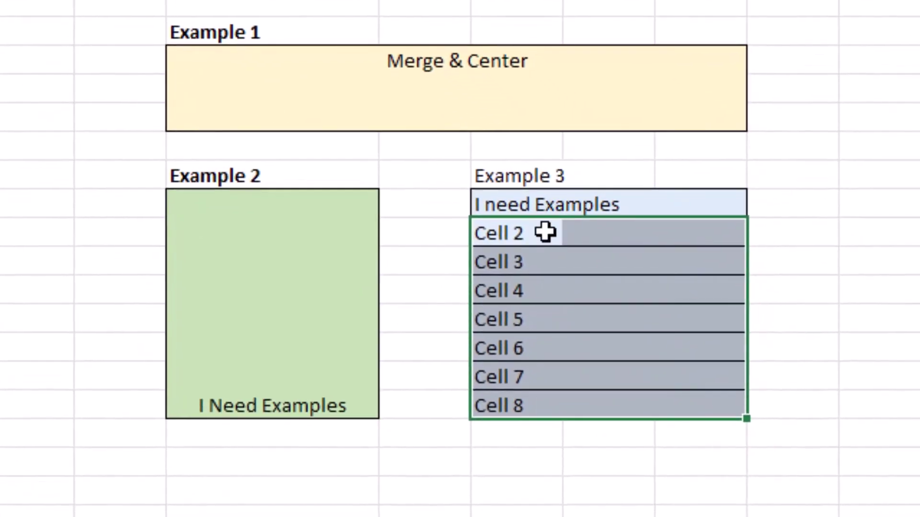
# - Check the split in Example 3 by selecting individual cells across the Cell 2 and Cell 3 rows
pyautogui.click(538, 233)
pyautogui.click(602, 234)
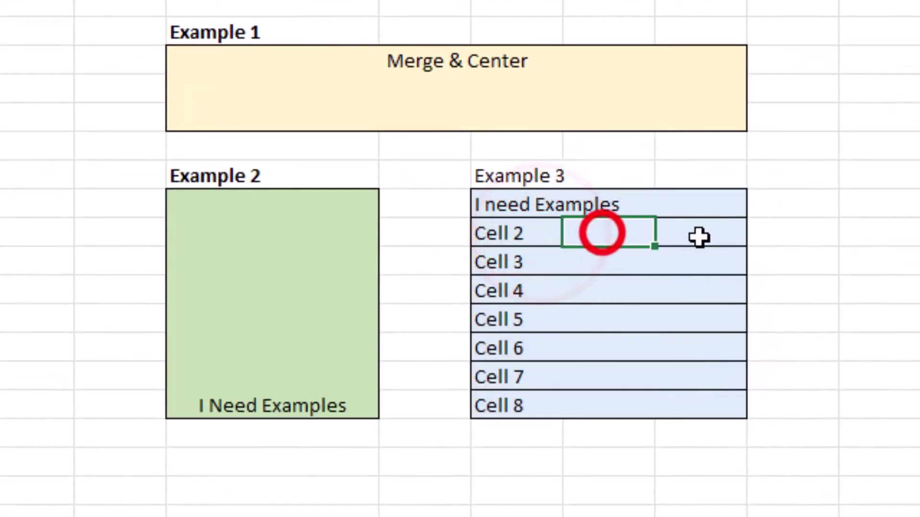
pyautogui.click(704, 236)
pyautogui.click(515, 263)
pyautogui.click(591, 267)
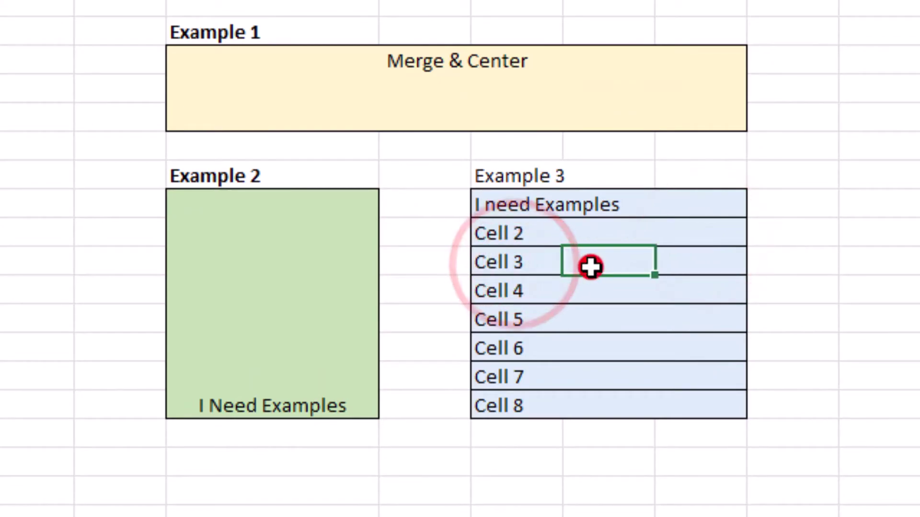
# - Unmerge the green Example 2 block containing "I Need Examples", J12:J19
pyautogui.click(266, 243)
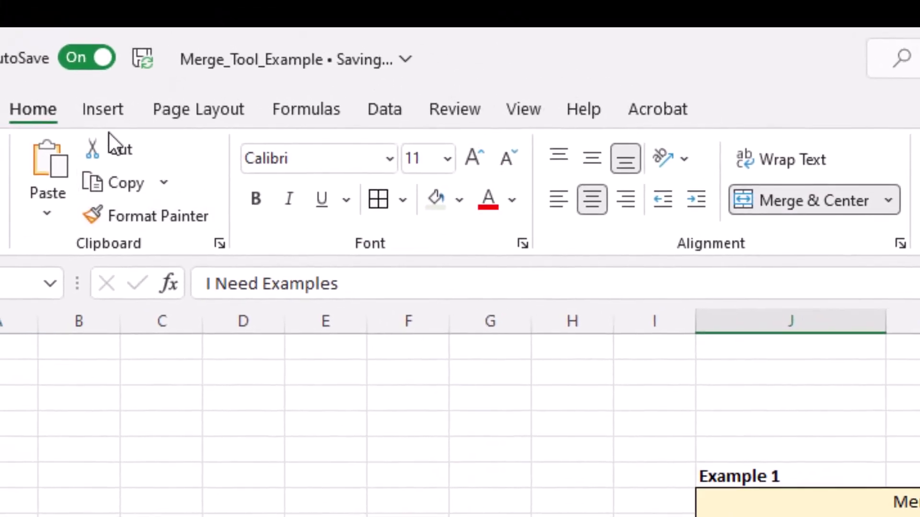
pyautogui.click(35, 107)
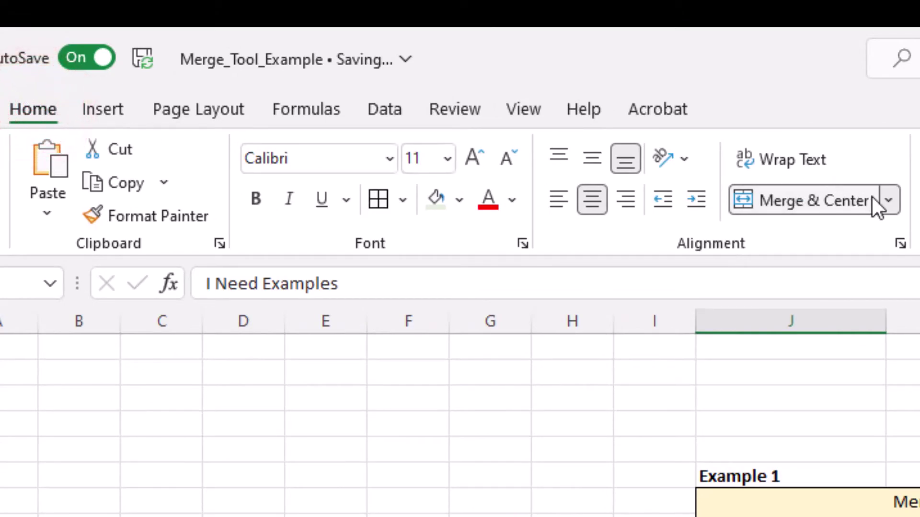
pyautogui.click(889, 201)
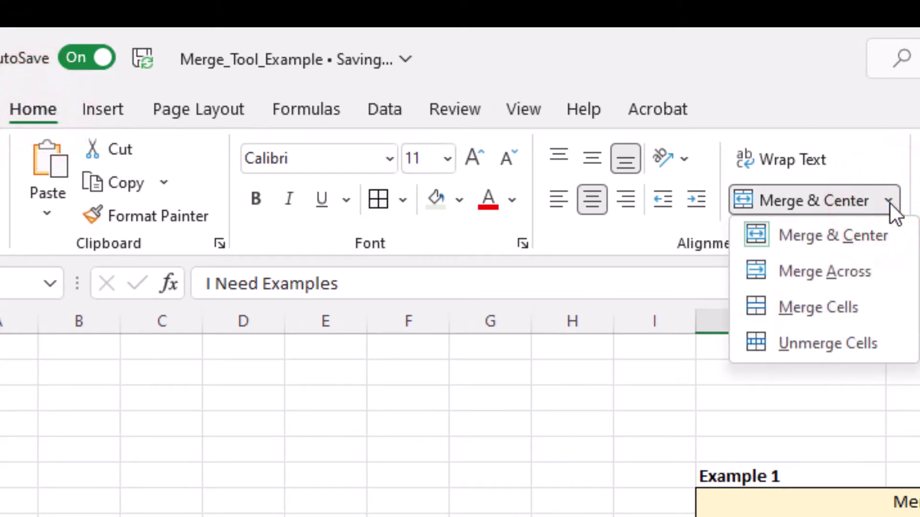
pyautogui.click(827, 343)
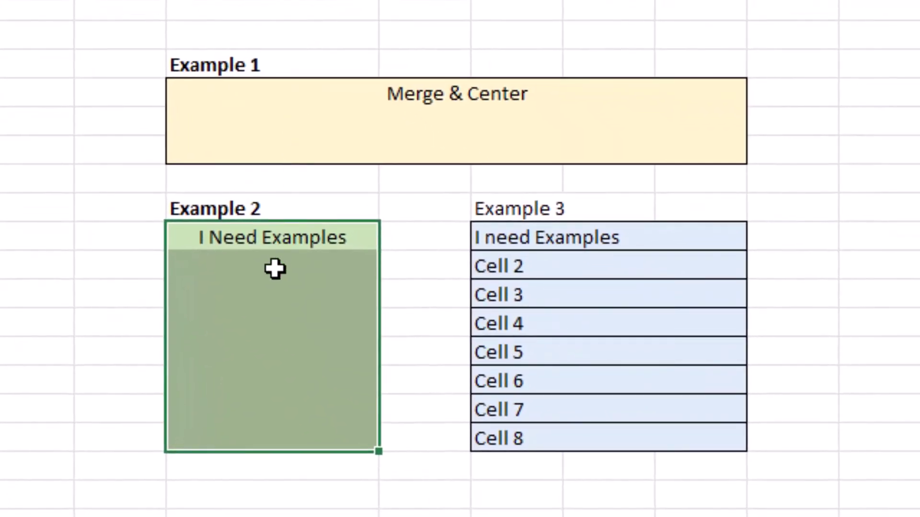
# - Check each separate cell of the green Example 2 block by selecting them one by one from J12 down to J19
pyautogui.click(241, 237)
pyautogui.click(240, 267)
pyautogui.click(238, 297)
pyautogui.click(243, 318)
pyautogui.click(246, 346)
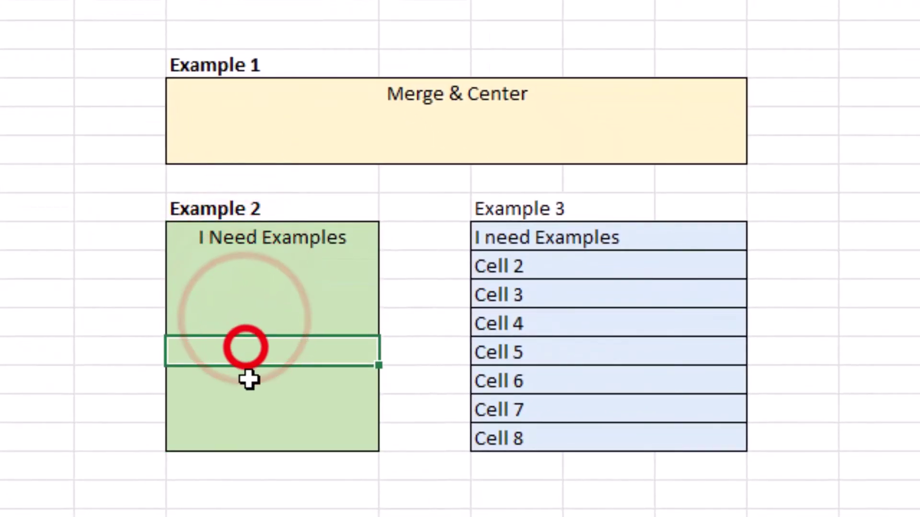
pyautogui.click(250, 379)
pyautogui.click(249, 407)
pyautogui.click(241, 438)
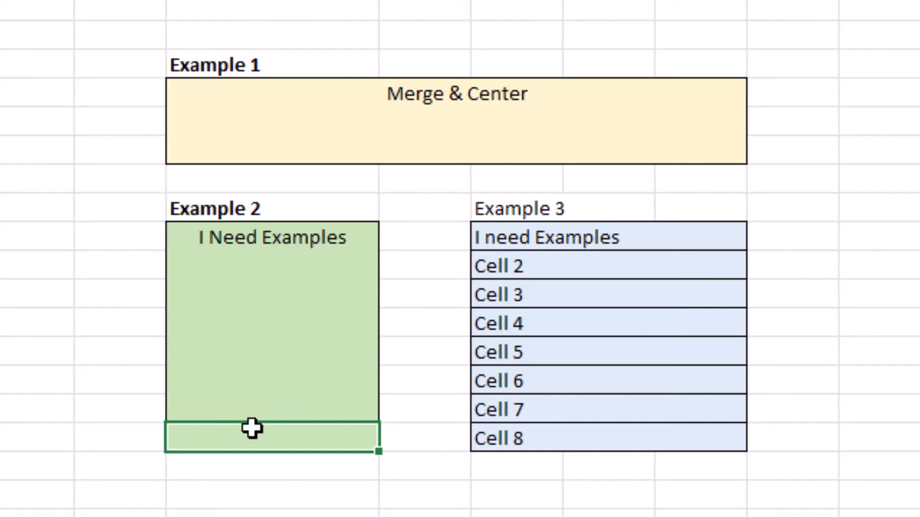
# - Unmerge the Example 1 block containing "Merge & Center", J7:N9
pyautogui.click(303, 104)
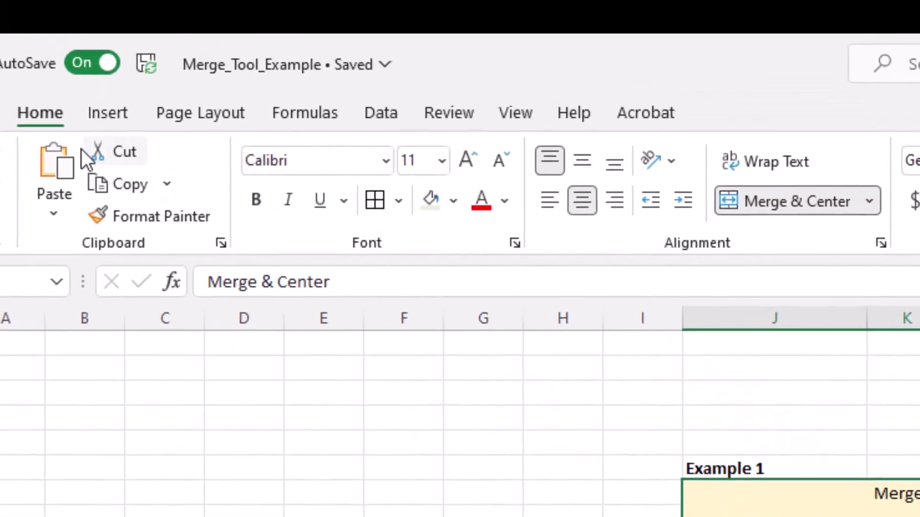
pyautogui.click(44, 123)
pyautogui.click(873, 202)
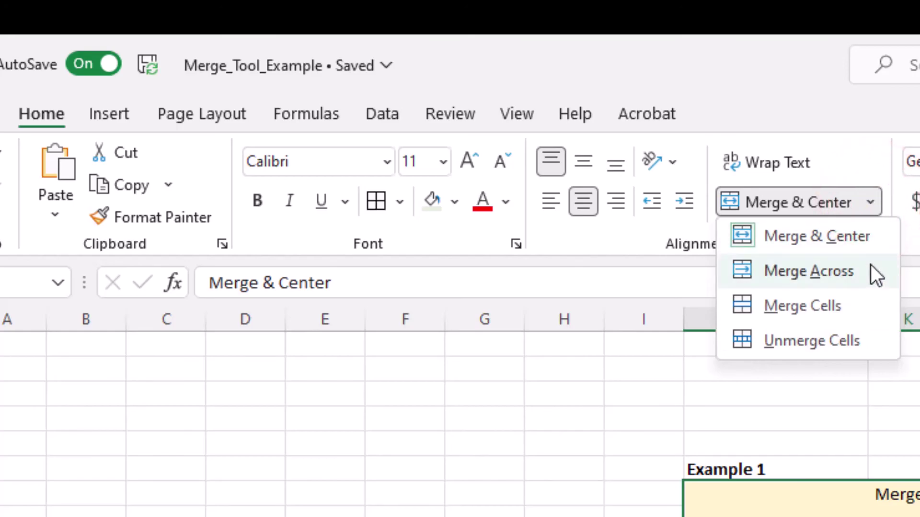
pyautogui.click(856, 340)
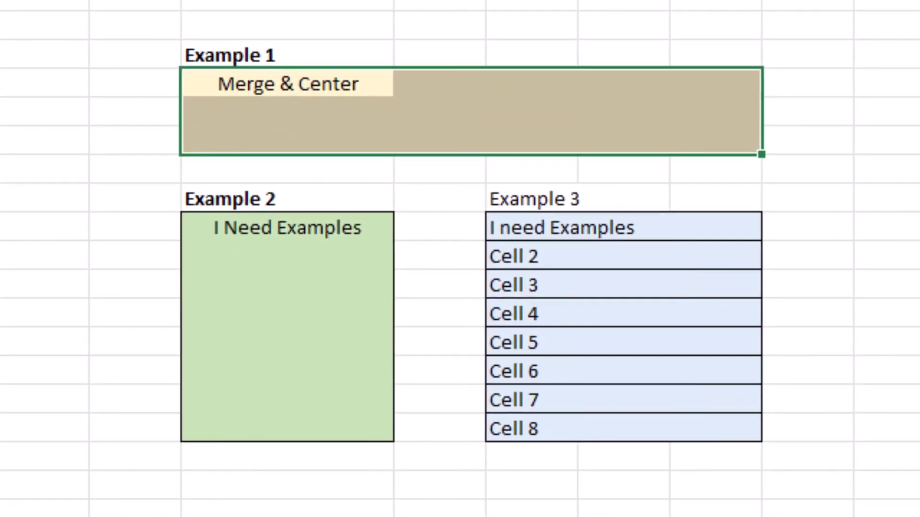
# - Check the split in Example 1 by selecting the first-row cells K7 through N7 individually
pyautogui.click(421, 92)
pyautogui.click(551, 84)
pyautogui.click(618, 87)
pyautogui.click(724, 88)
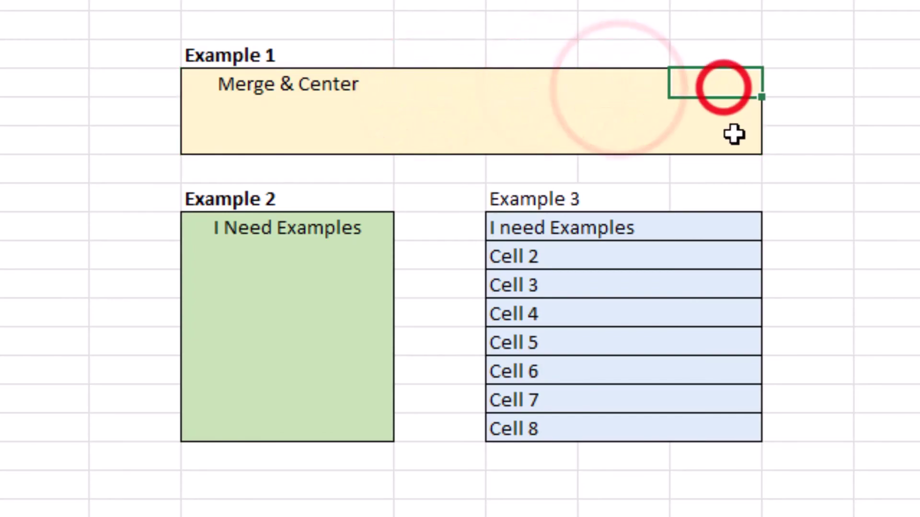